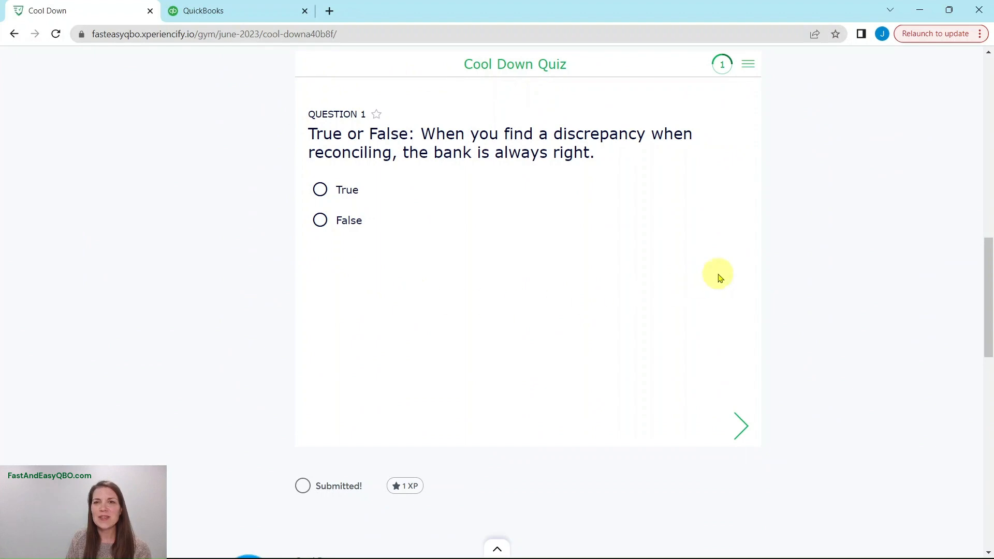
# Step: Open the Cool Down practice exercise on running reports and read through to its Profit and Loss Report instructions
pyautogui.scroll(-10, 804, 292)
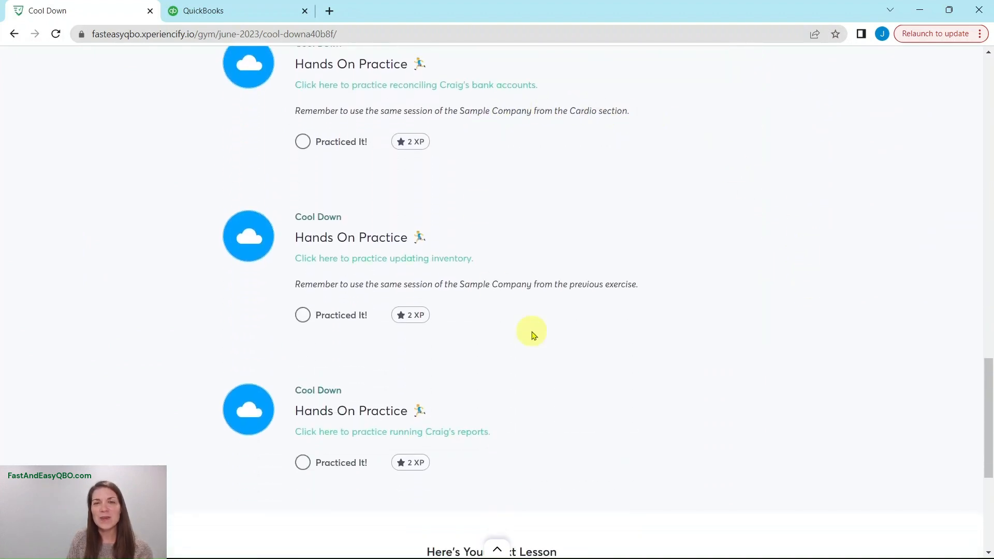
pyautogui.click(409, 439)
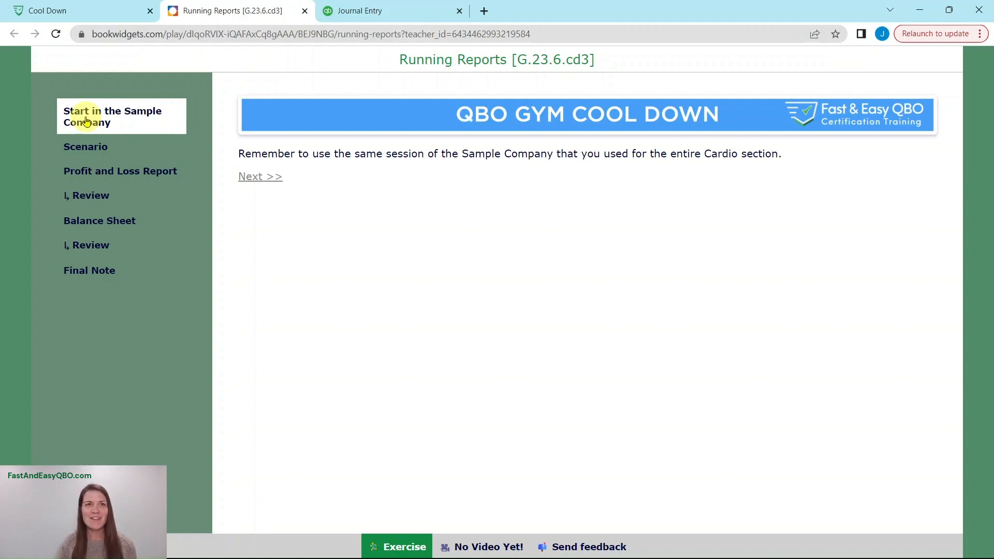
pyautogui.click(83, 146)
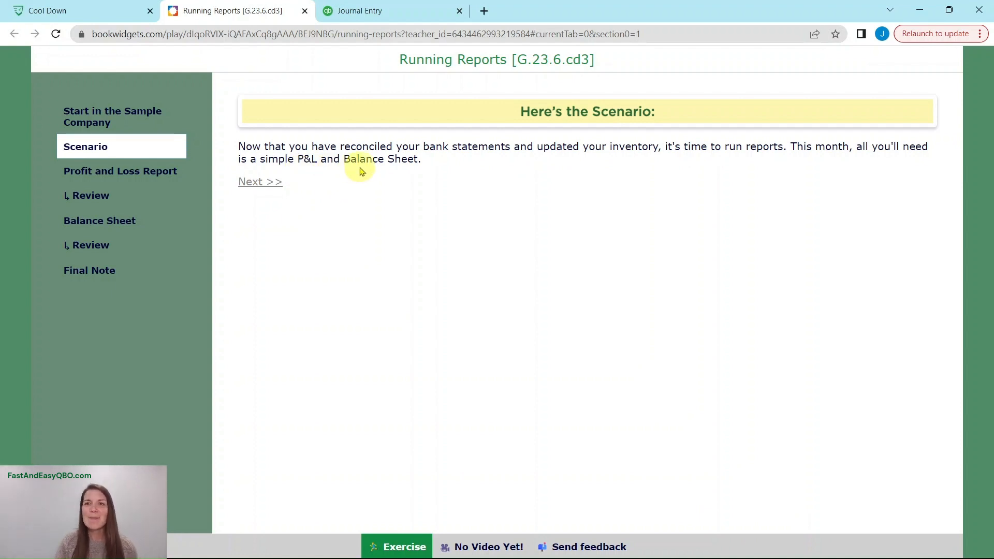
pyautogui.click(86, 172)
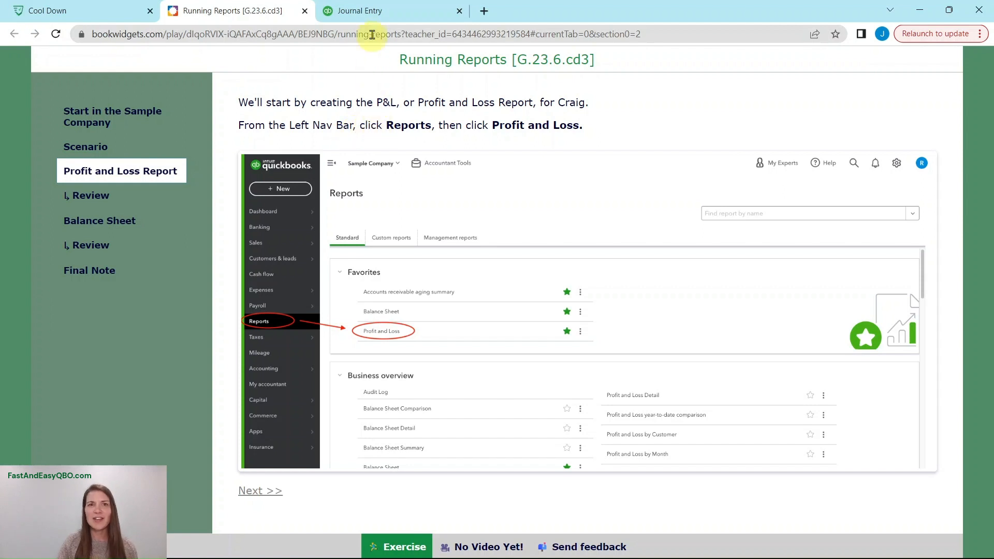
# Step: Switch to QuickBooks and open the Profit and Loss report from the favorite reports
pyautogui.click(376, 15)
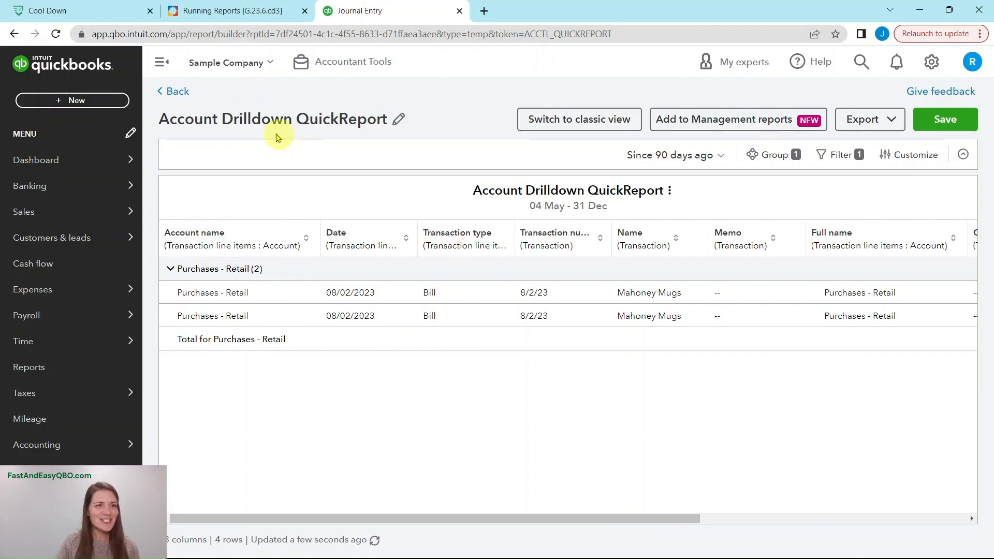
pyautogui.click(27, 372)
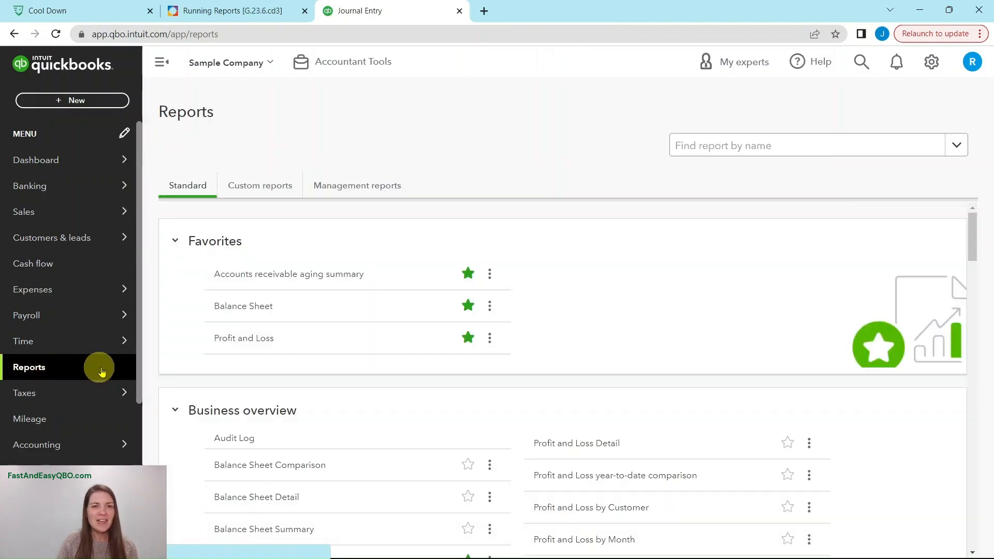
pyautogui.click(247, 346)
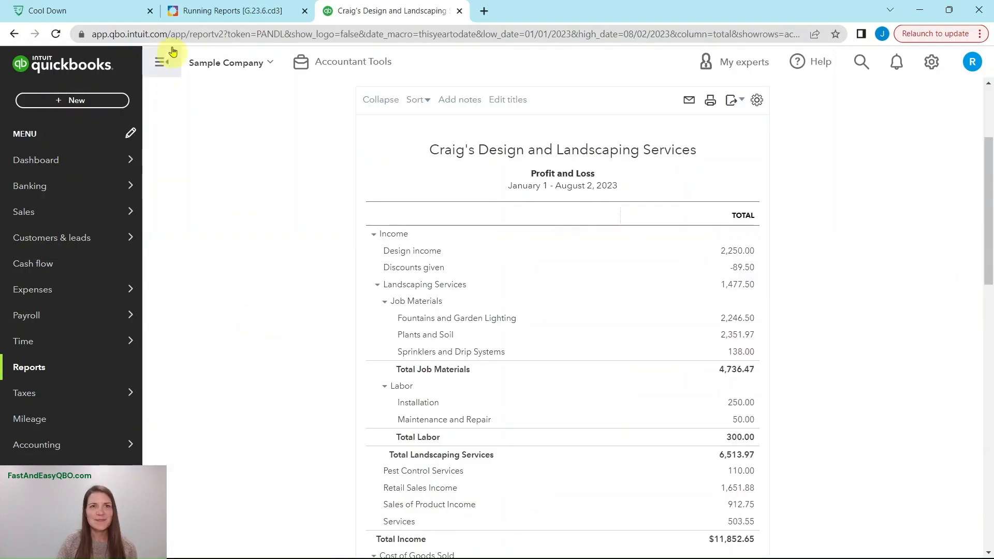
# Step: Read the exercise's Profit and Loss review notes and check the Retail Sales Income line in the QuickBooks report
pyautogui.click(205, 16)
pyautogui.click(104, 198)
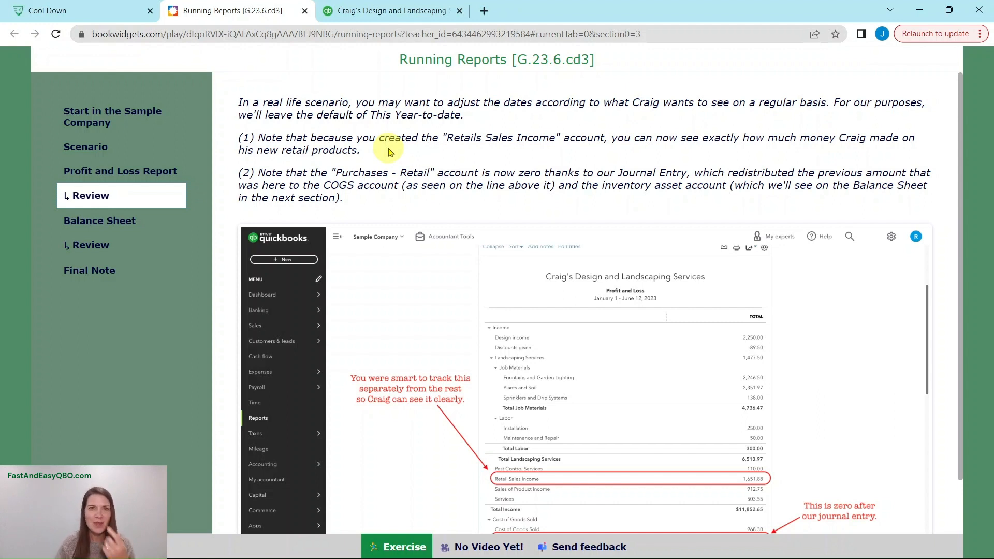
pyautogui.click(410, 10)
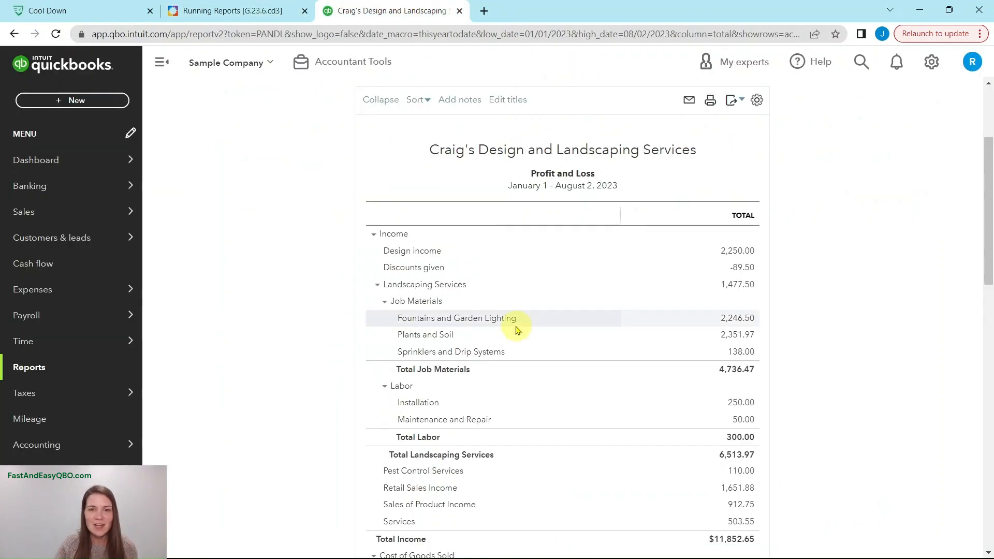
pyautogui.scroll(-3, 517, 330)
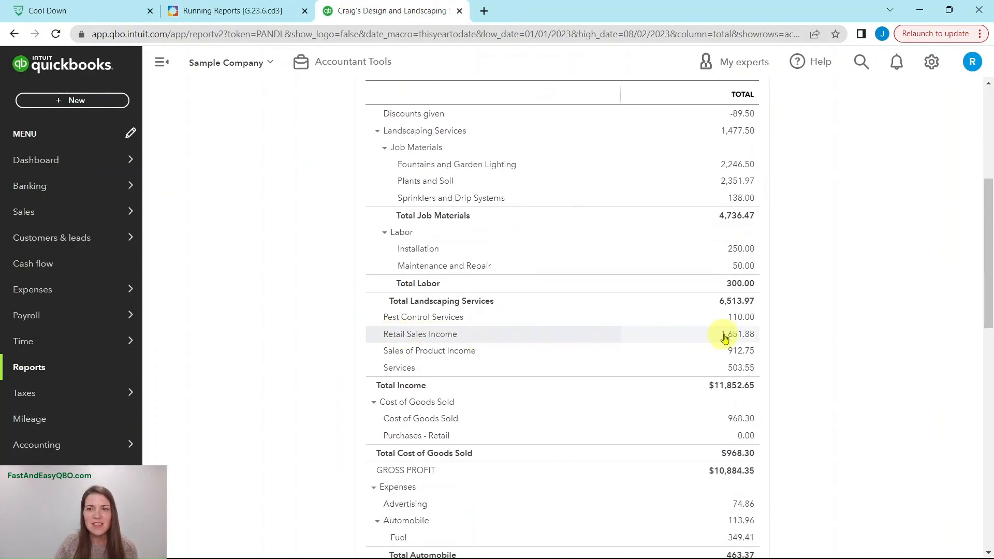
# Step: Compare the exercise's second review note with the Cost of Goods Sold and Purchases - Retail lines of the Profit and Loss report
pyautogui.click(251, 18)
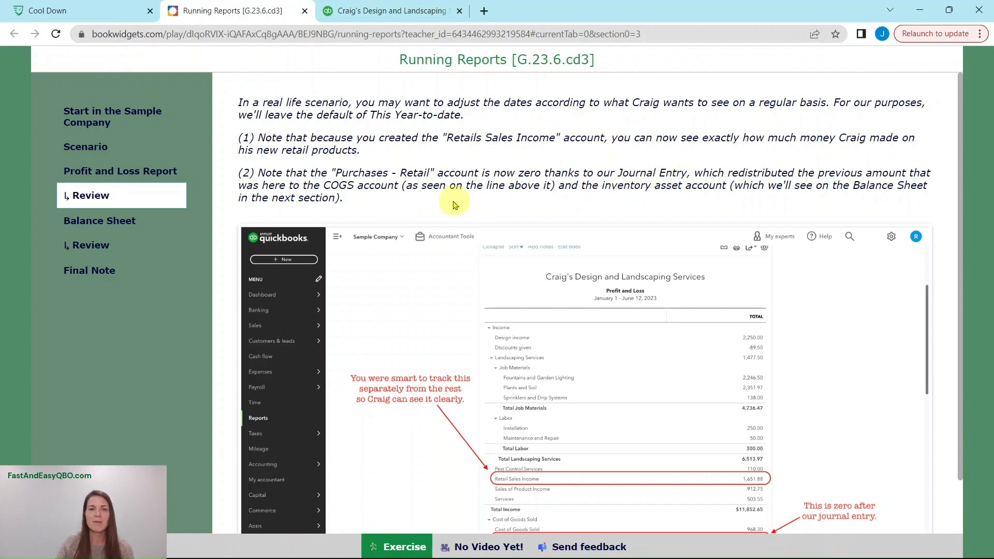
pyautogui.click(390, 16)
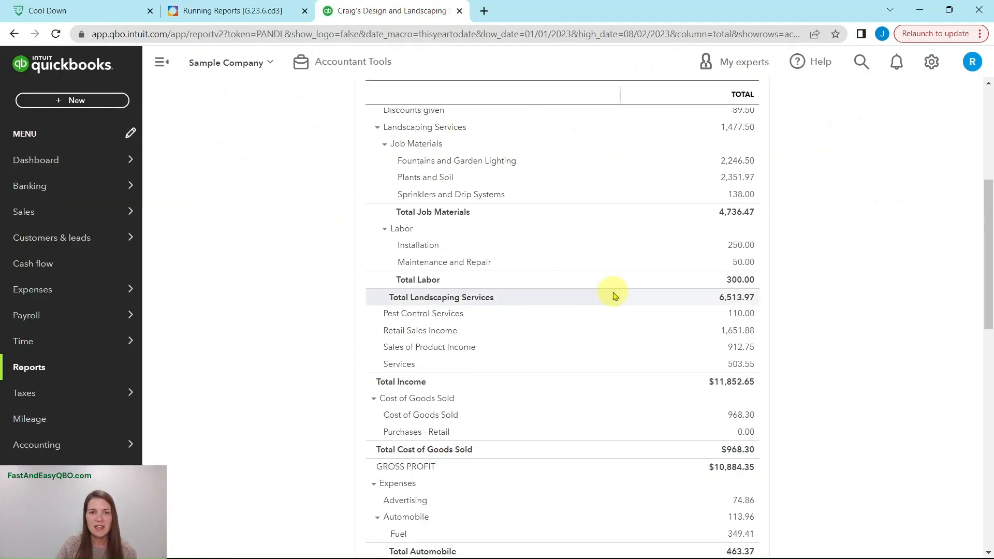
pyautogui.scroll(-3, 612, 296)
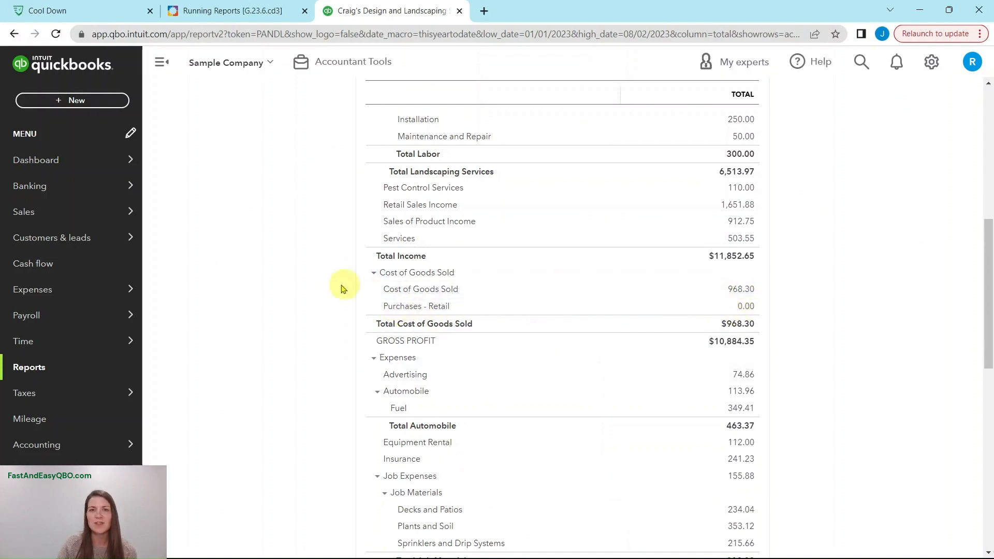
pyautogui.scroll(10, 272, 286)
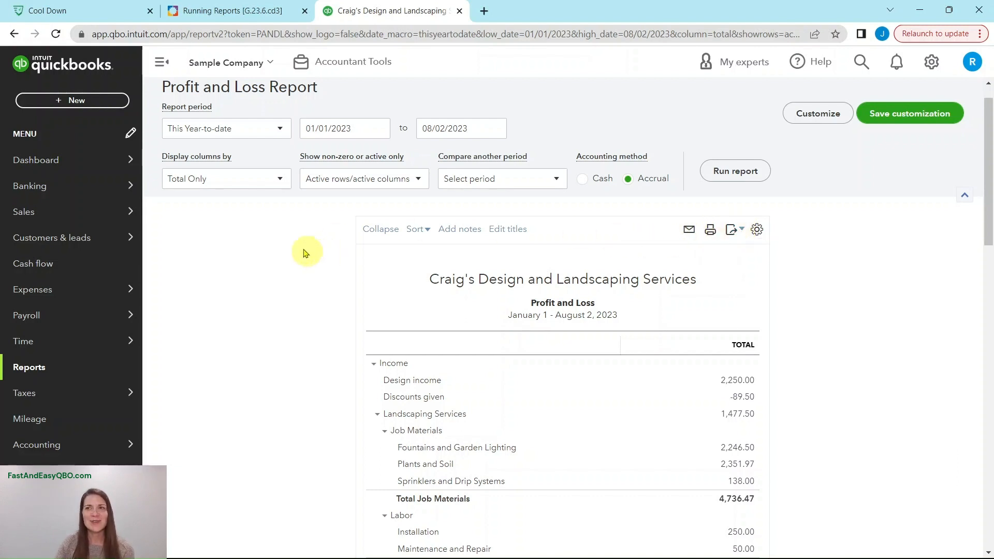
# Step: Read the exercise's Balance Sheet instructions, then return to the QuickBooks report list and open the Balance Sheet report
pyautogui.click(213, 11)
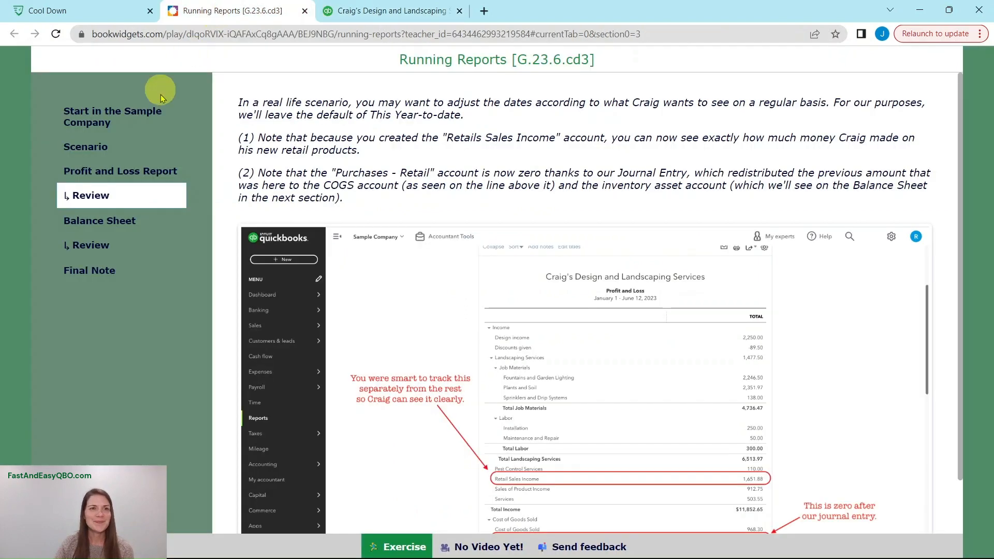
pyautogui.click(99, 221)
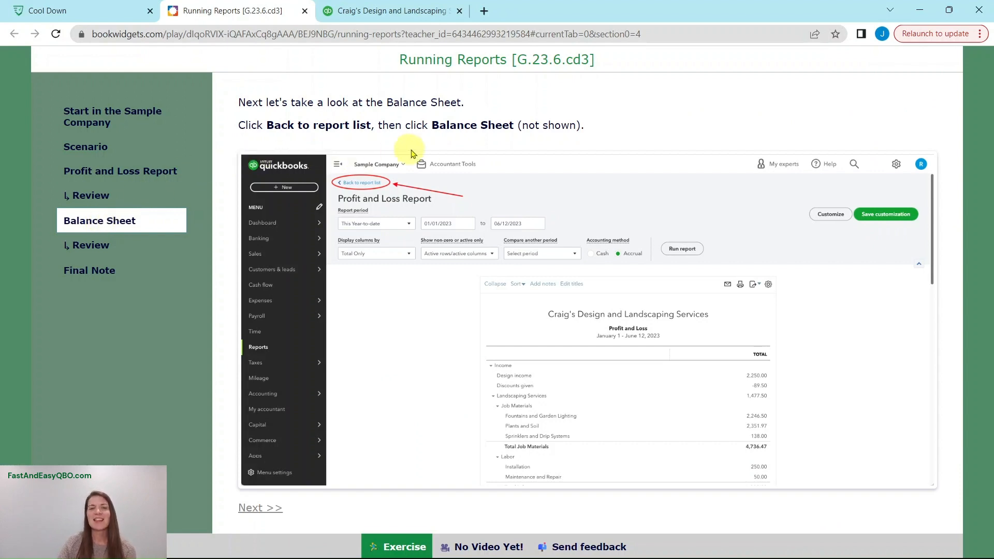
pyautogui.click(392, 11)
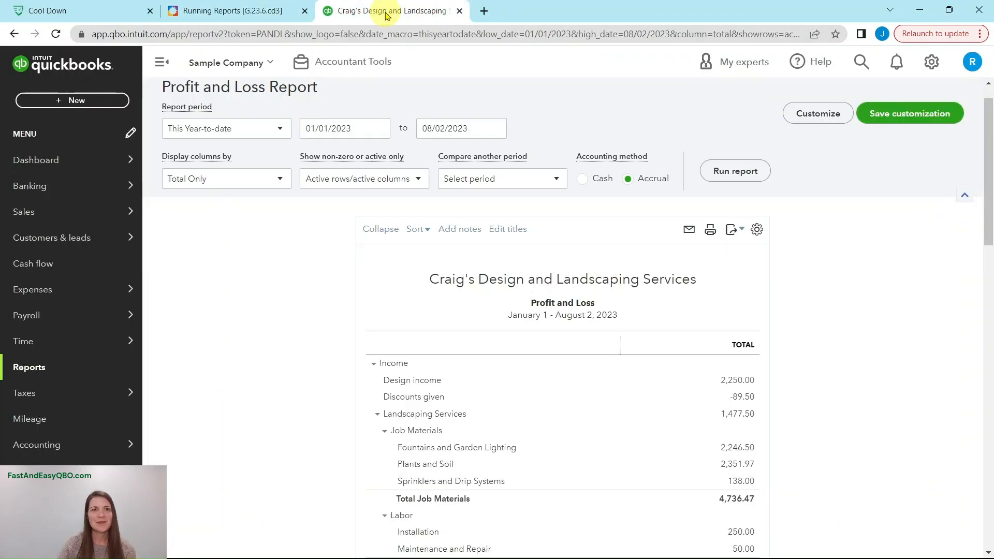
pyautogui.scroll(1, 238, 156)
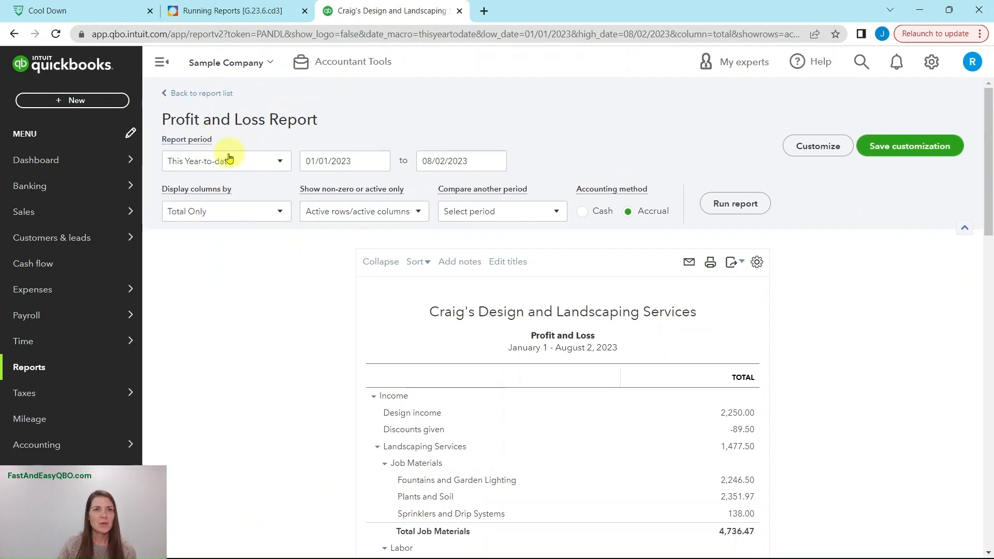
pyautogui.click(206, 98)
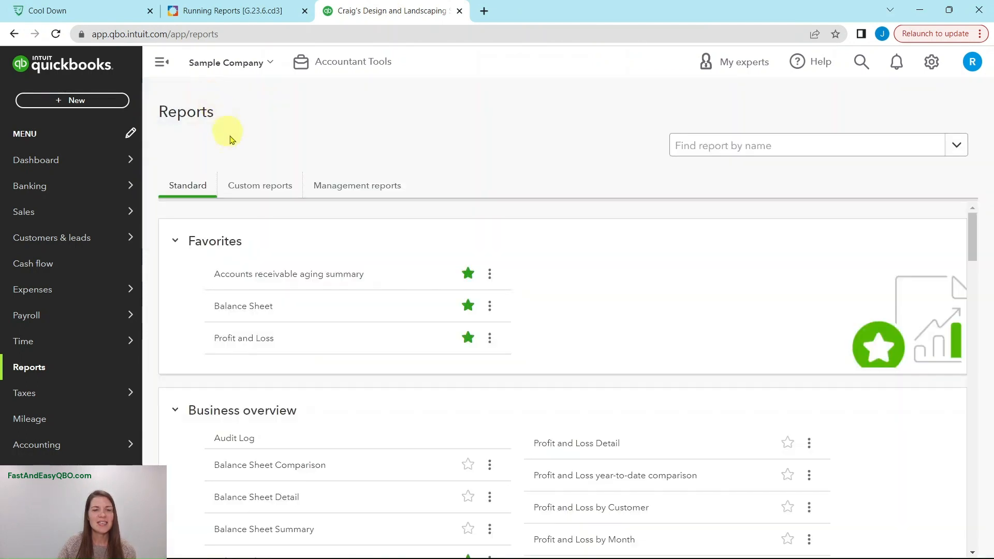
pyautogui.click(248, 310)
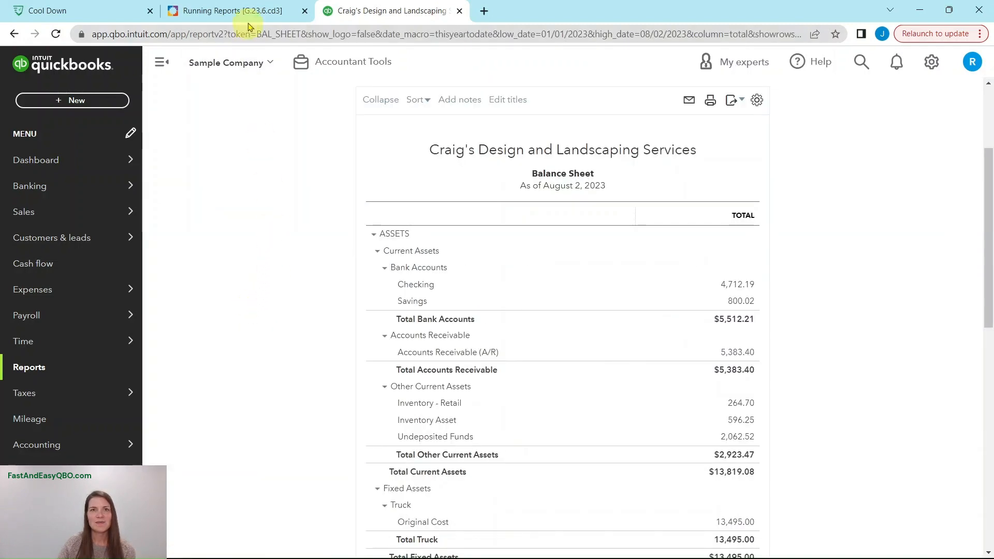
# Step: Read the exercise's Balance Sheet review notes and compare the Inventory - Retail and Inventory Asset accounts with the QuickBooks report
pyautogui.click(250, 12)
pyautogui.click(101, 247)
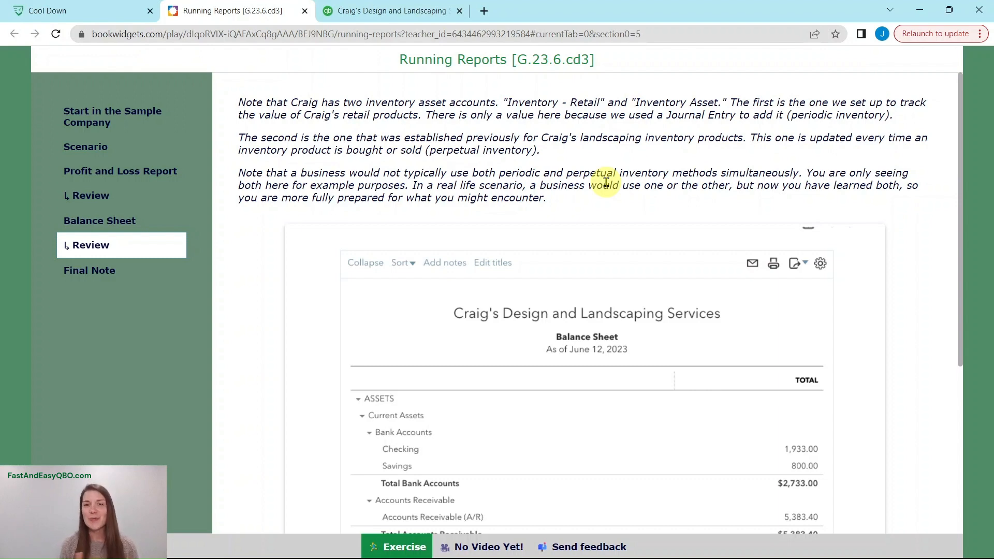
pyautogui.scroll(-4, 642, 200)
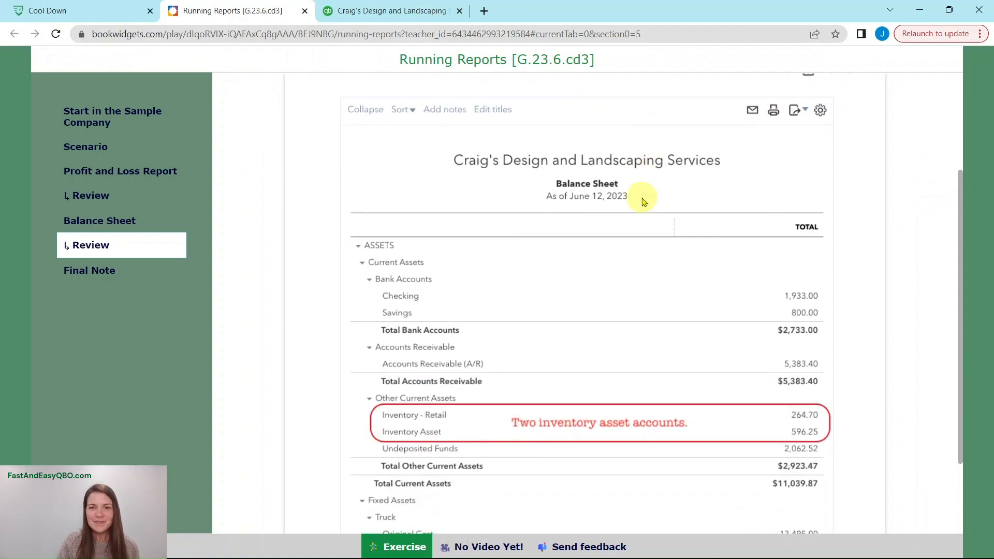
pyautogui.click(392, 11)
pyautogui.scroll(-3, 595, 267)
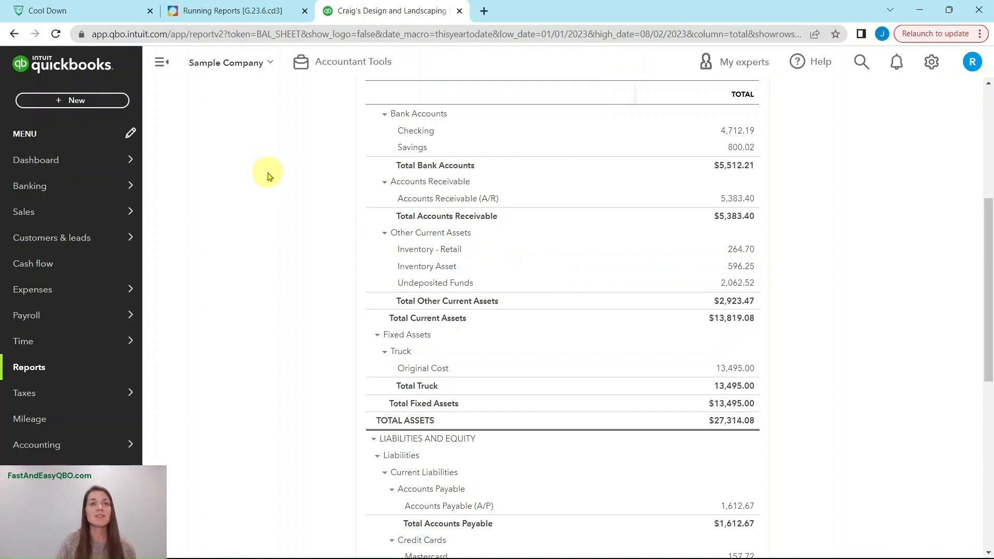
pyautogui.scroll(2, 259, 174)
pyautogui.click(230, 11)
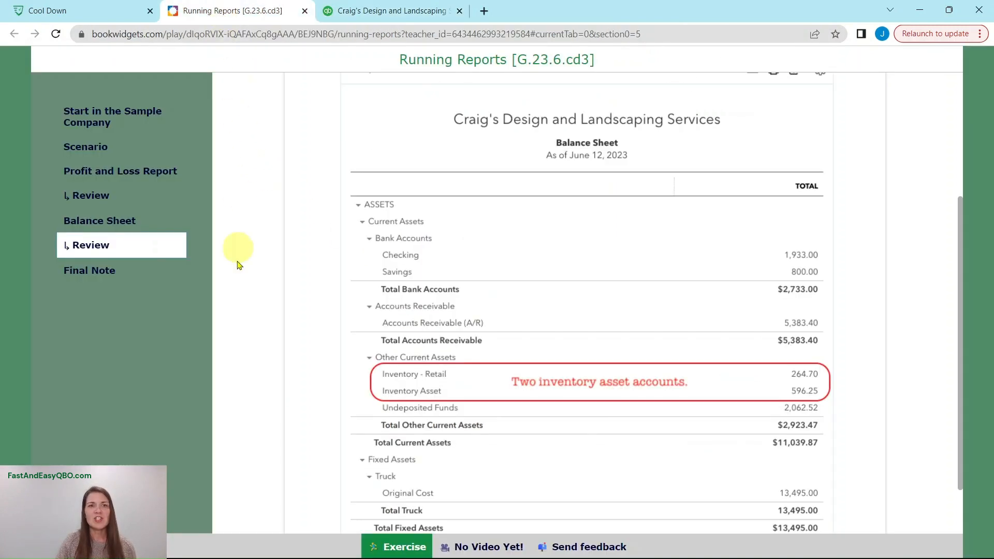
pyautogui.scroll(4, 254, 279)
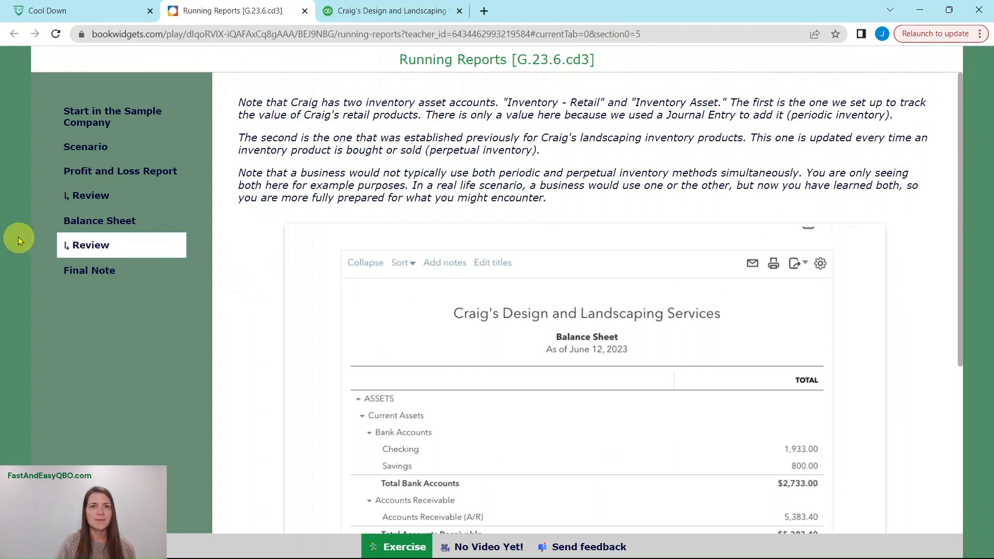
# Step: Read the exercise's Final Note, then view the export options for the Balance Sheet report in QuickBooks without exporting
pyautogui.click(84, 278)
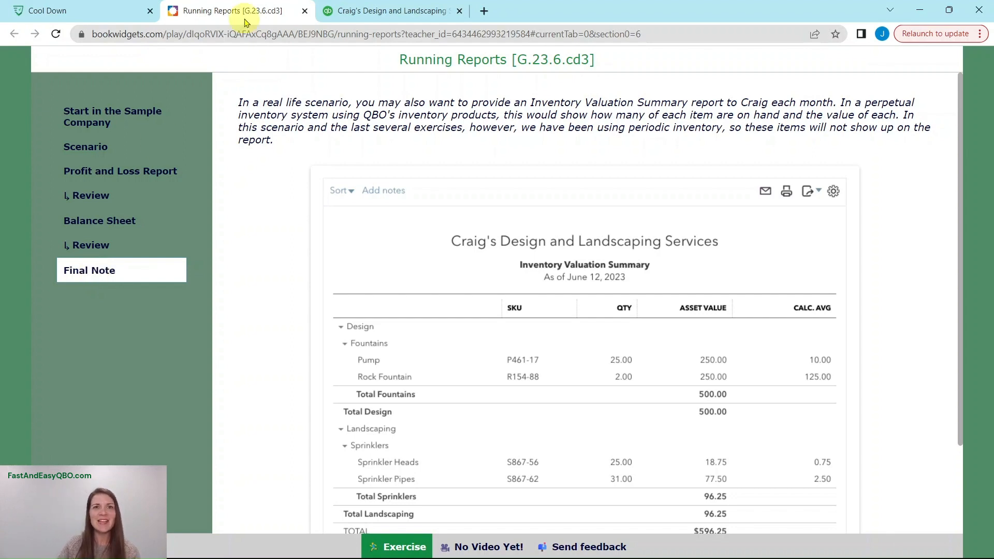
pyautogui.click(386, 10)
pyautogui.scroll(5, 198, 202)
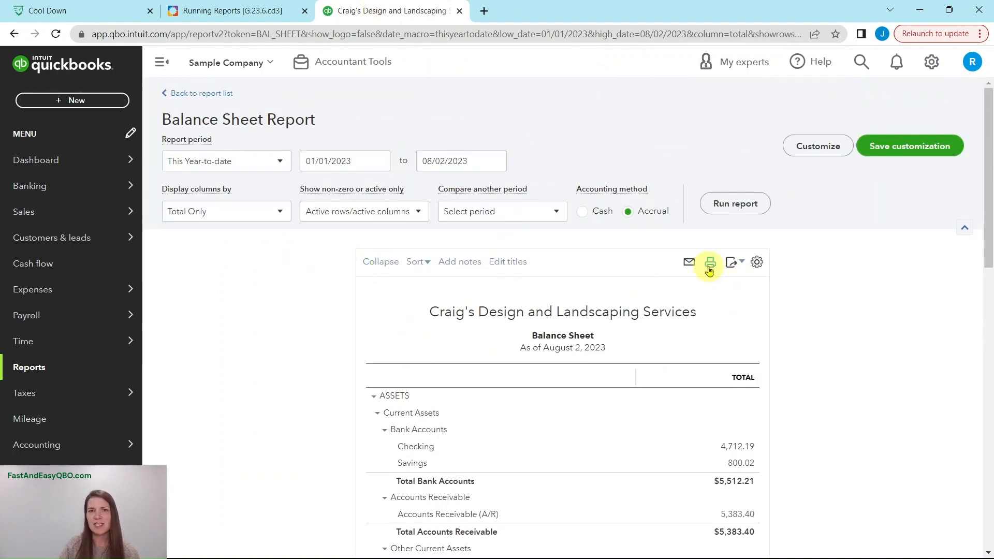
pyautogui.click(742, 264)
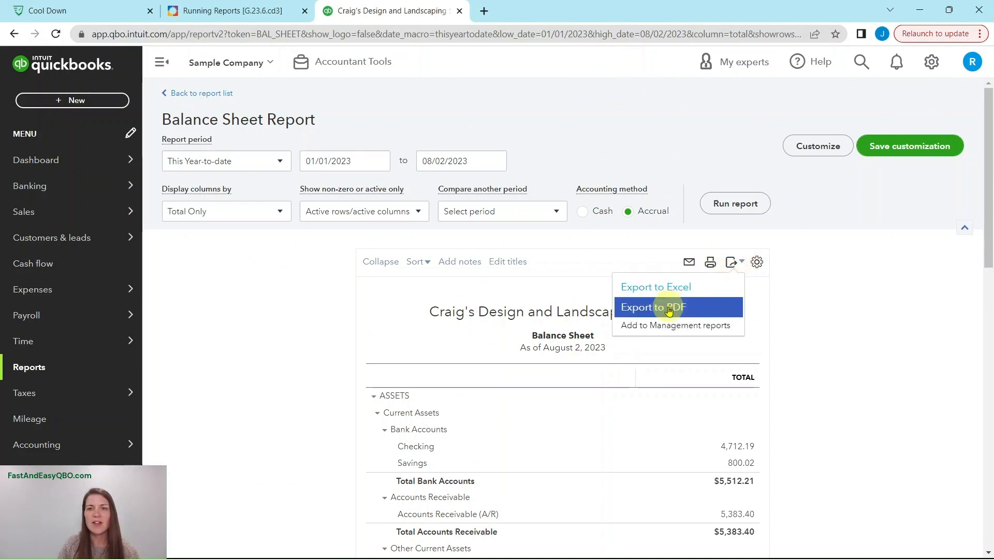
pyautogui.click(810, 312)
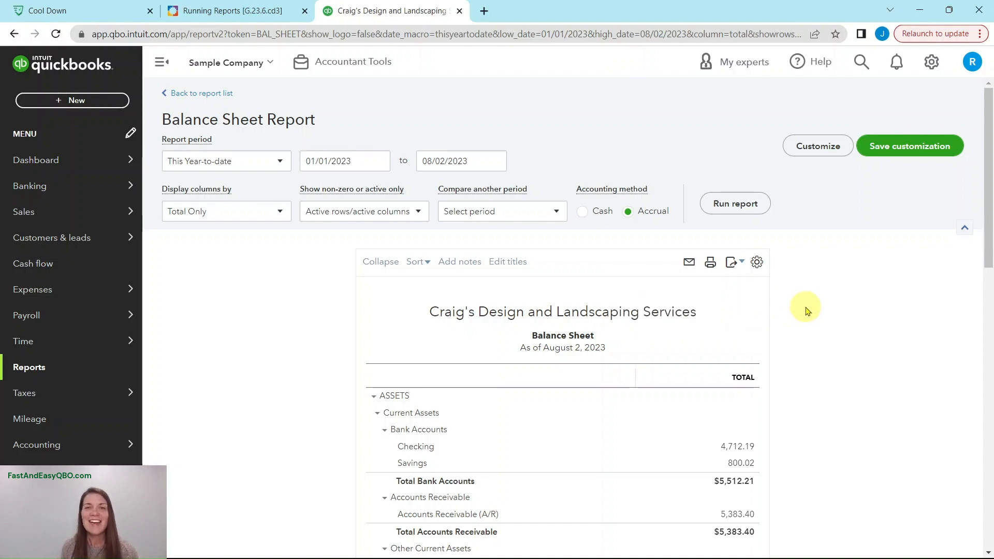